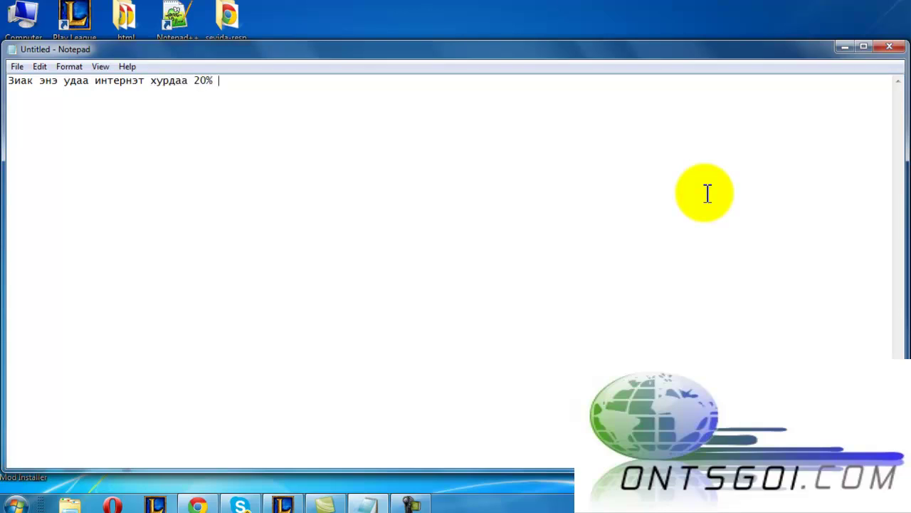
# - Finish the first sentence of the note with "багасгадаг байсныг болиулах аргыг зааж өгөх гэж байна."
pyautogui.write('багас')
pyautogui.press('BackSpace')
pyautogui.press('BackSpace')
pyautogui.press('BackSpace')
pyautogui.press('BackSpace')
pyautogui.write('агасгадаг байсныг ')
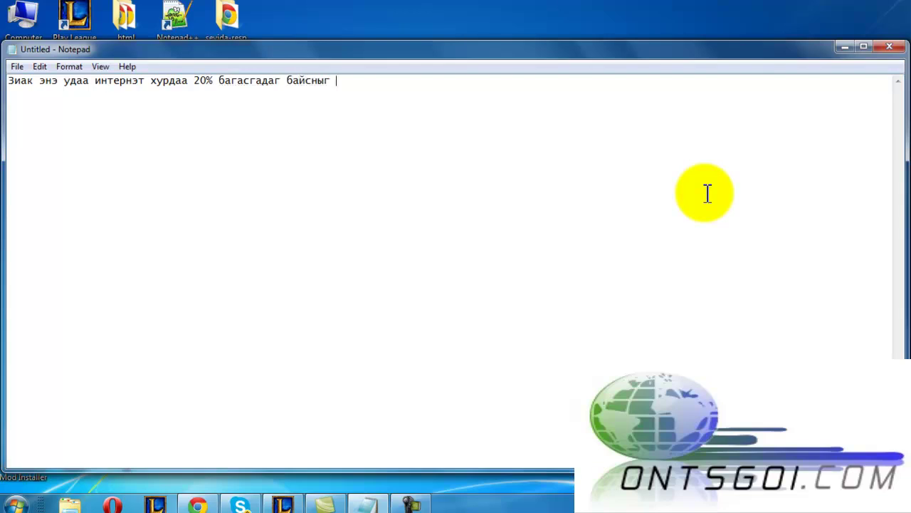
pyautogui.write('өөрч')
pyautogui.press('BackSpace')
pyautogui.press('BackSpace')
pyautogui.press('BackSpace')
pyautogui.write('болиолах')
pyautogui.press('BackSpace')
pyautogui.press('BackSpace')
pyautogui.press('BackSpace')
pyautogui.write('улах аргыг ')
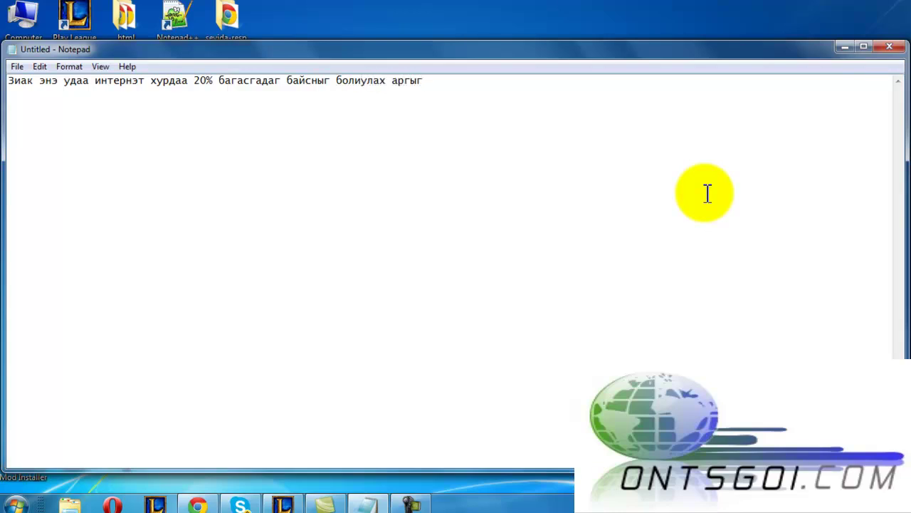
pyautogui.write('зааж өгөх гэж байна.')
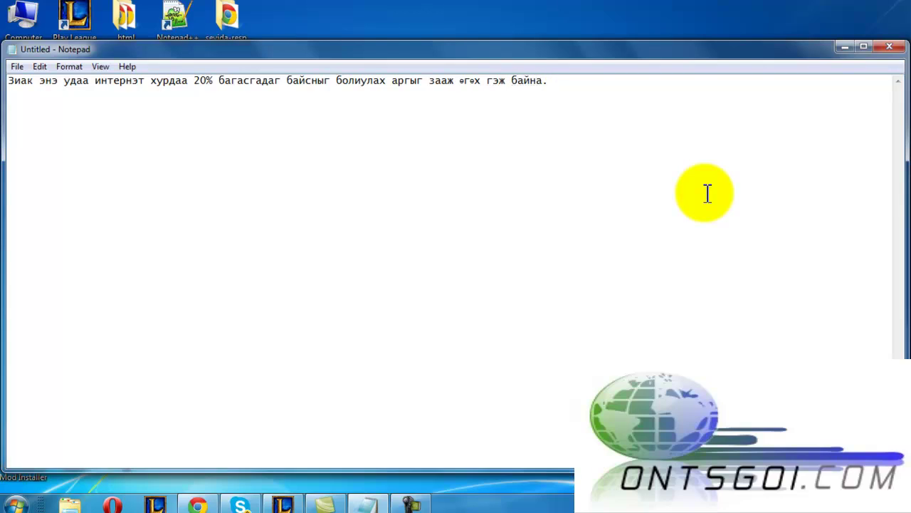
# - Write a second line: "Тэр нь юу гэсн үг вэ гэхлээр Виндөвс -с цаанаас нь 20% хасдаг тохиргоо суусан байдаг."
pyautogui.write('Тэр нь юу гэж')
pyautogui.press('BackSpace')
pyautogui.press('BackSpace')
pyautogui.write('сн үг вэ гэхлээр ')
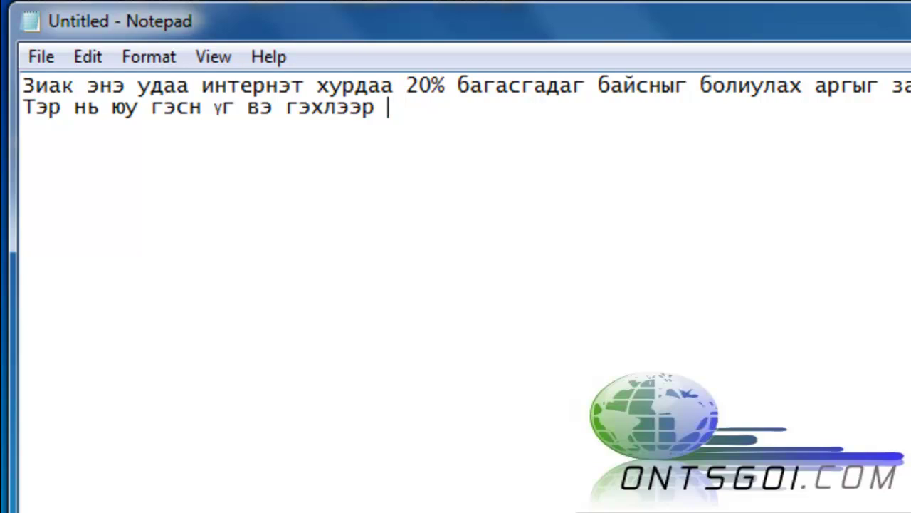
pyautogui.write('Виндөвс -')
pyautogui.press('BackSpace')
pyautogui.write('с')
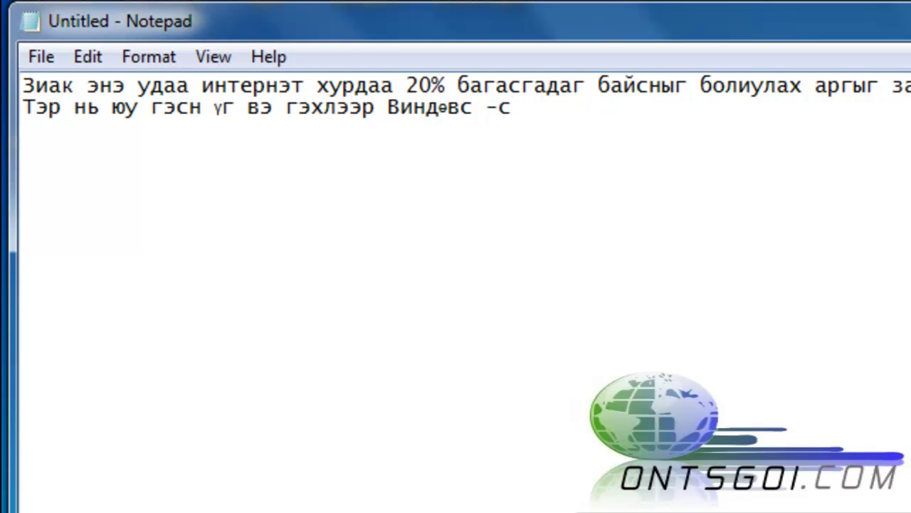
pyautogui.write(' цаанаас н')
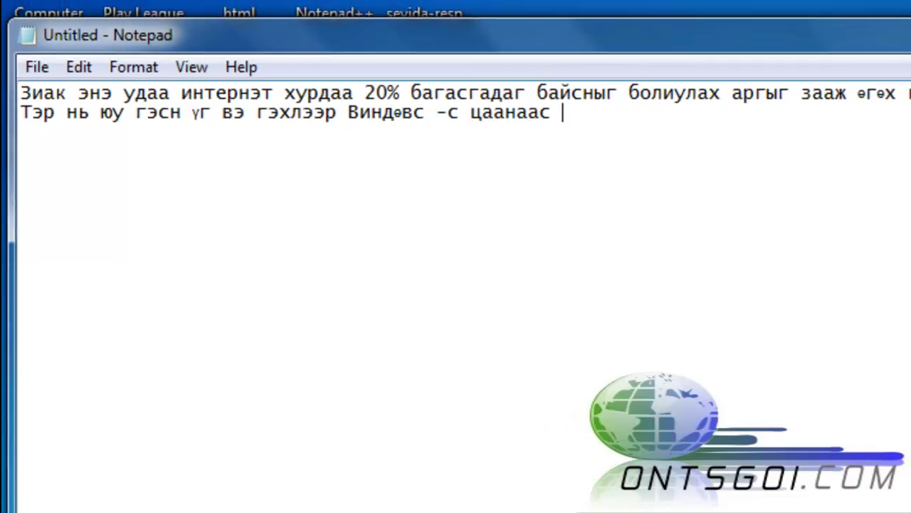
pyautogui.write('ь ')
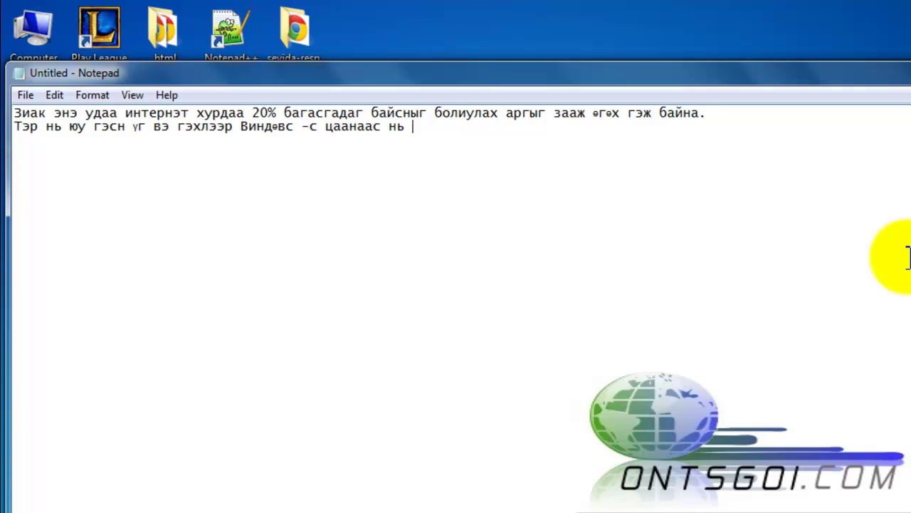
pyautogui.write('20% хасдаг')
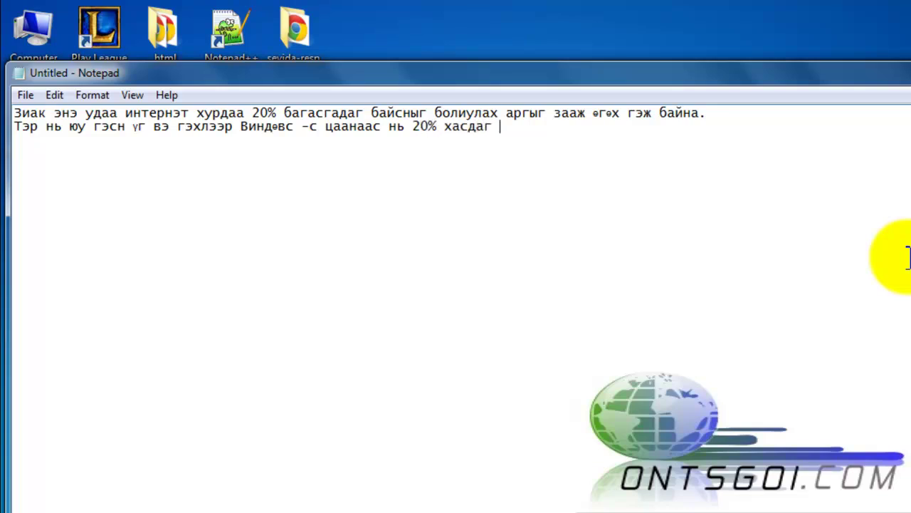
pyautogui.write(' тохиргоо су')
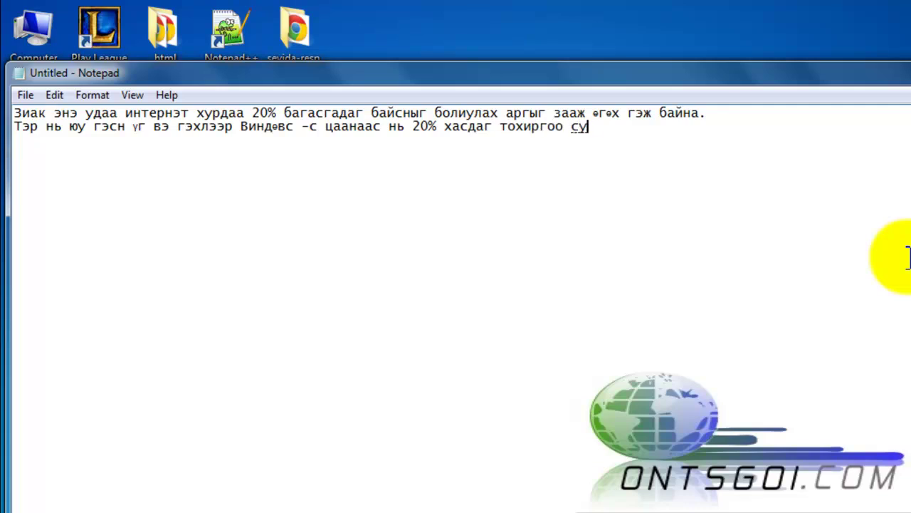
pyautogui.write('усан байдаг ')
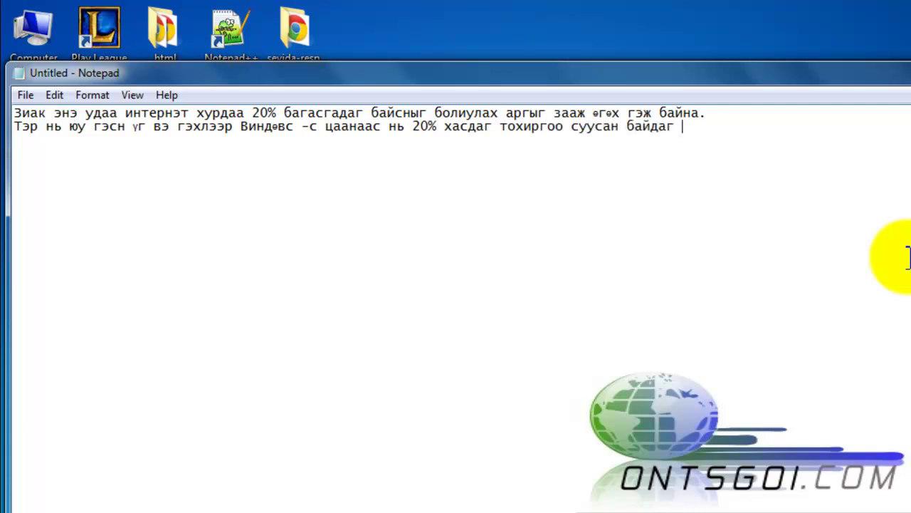
# - Add the question "Түүнийг яаж өөрчилөх вэ ????" as the third line of the note
pyautogui.write('Түүний')
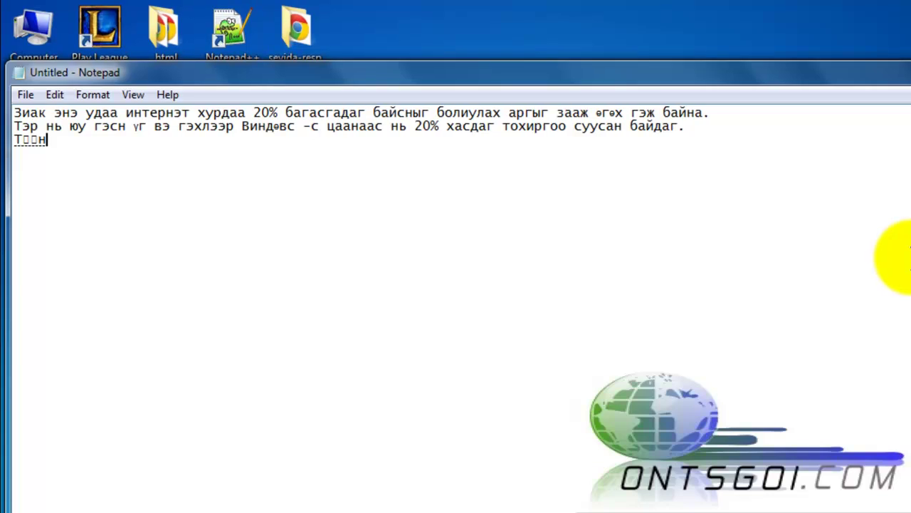
pyautogui.write('г яа')
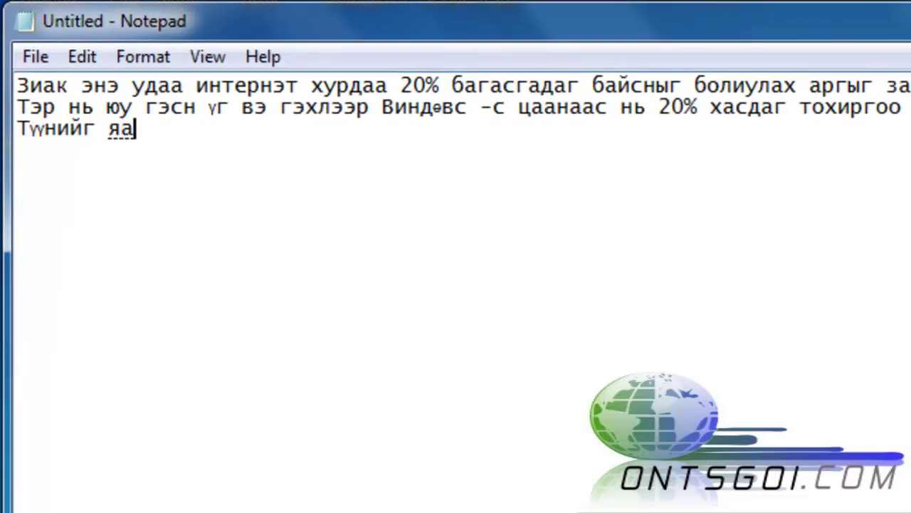
pyautogui.write('ж өөрчил')
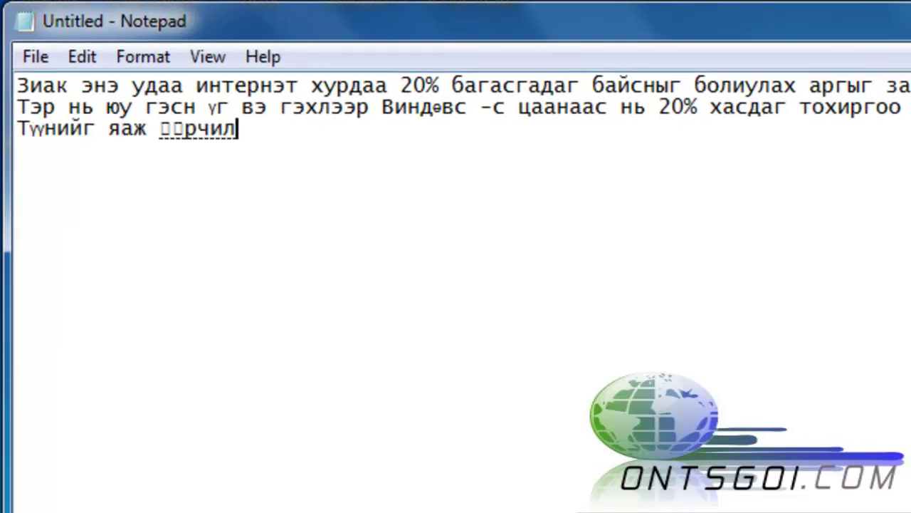
pyautogui.write('өх вэ ?')
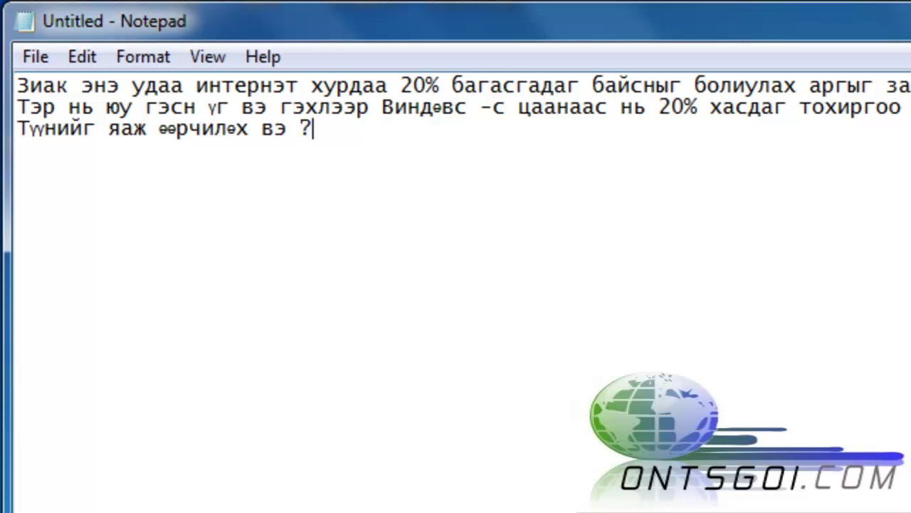
pyautogui.write('???')
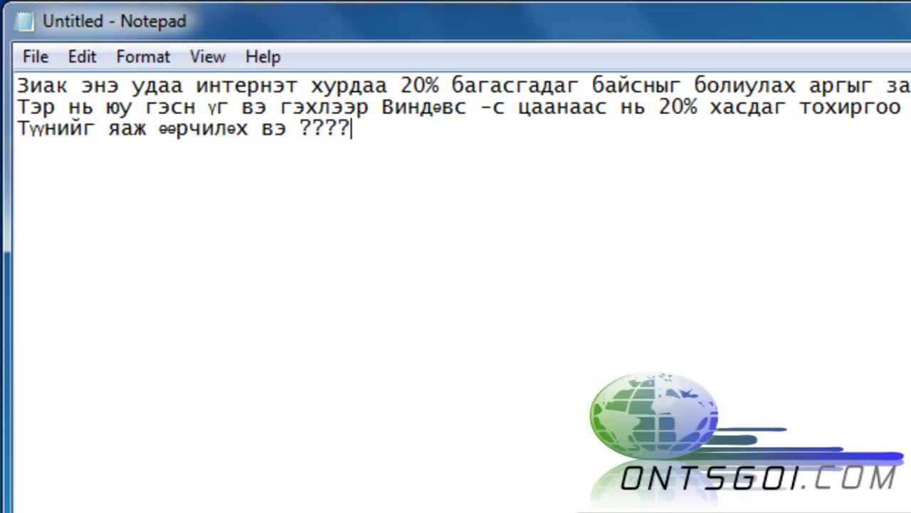
pyautogui.press('Return')
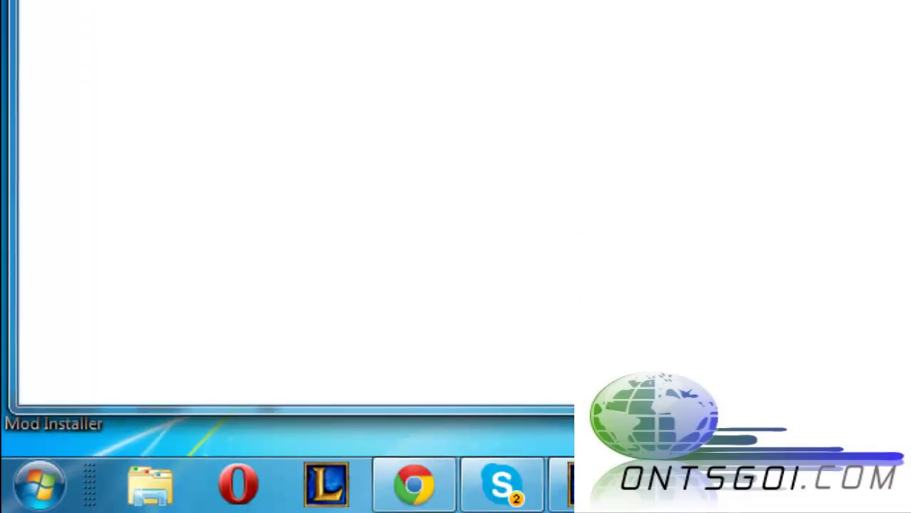
# - Show the desktop and open the Windows Run dialog by searching for "RUN"
pyautogui.press('super+d')
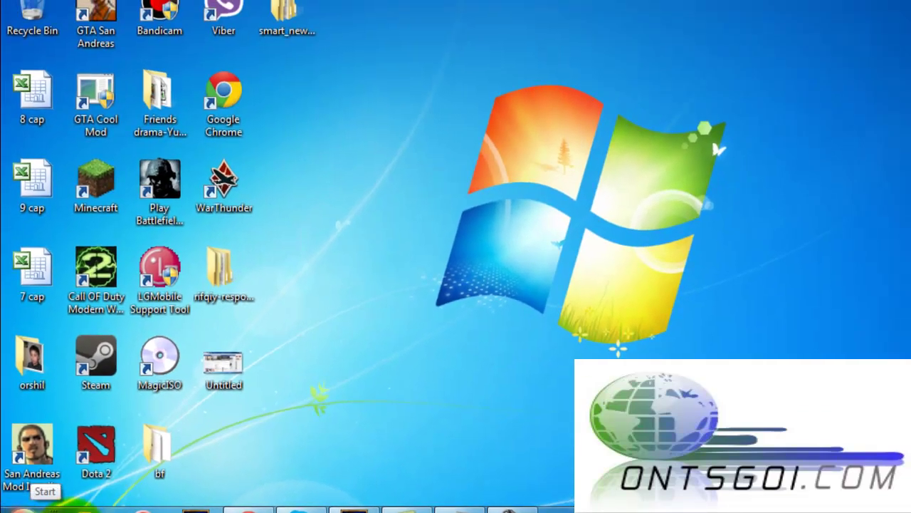
pyautogui.click(21, 506)
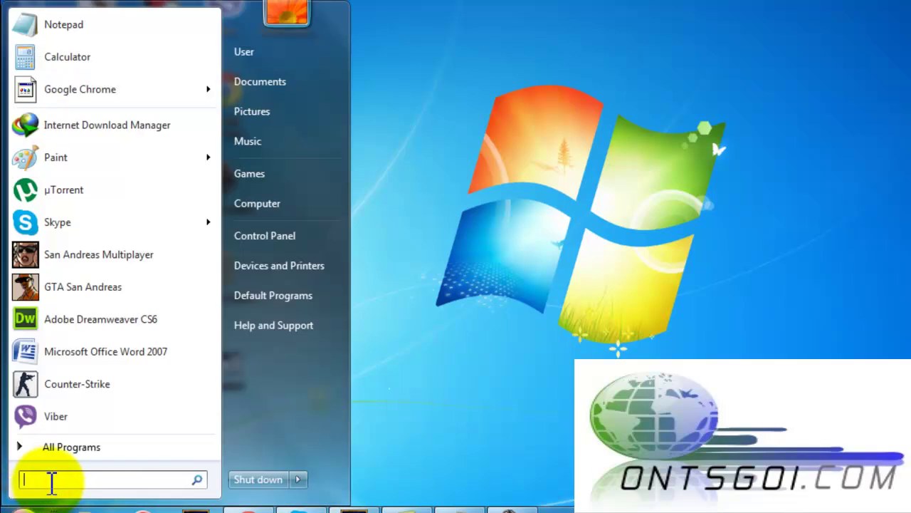
pyautogui.write('RUN')
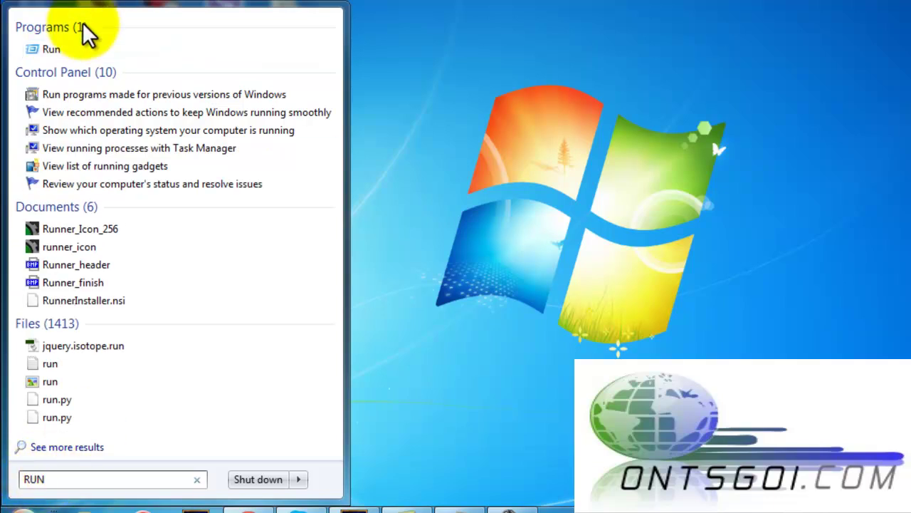
pyautogui.click(71, 47)
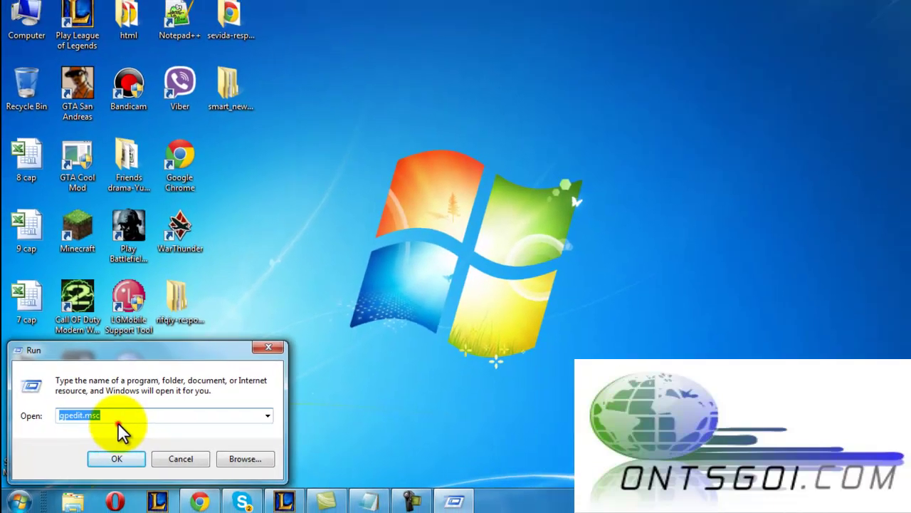
# - Launch gpedit.msc from the Run dialog and maximize the Local Group Policy Editor window
pyautogui.click(143, 418)
pyautogui.moveTo(237, 336); pyautogui.dragTo(448, 196)
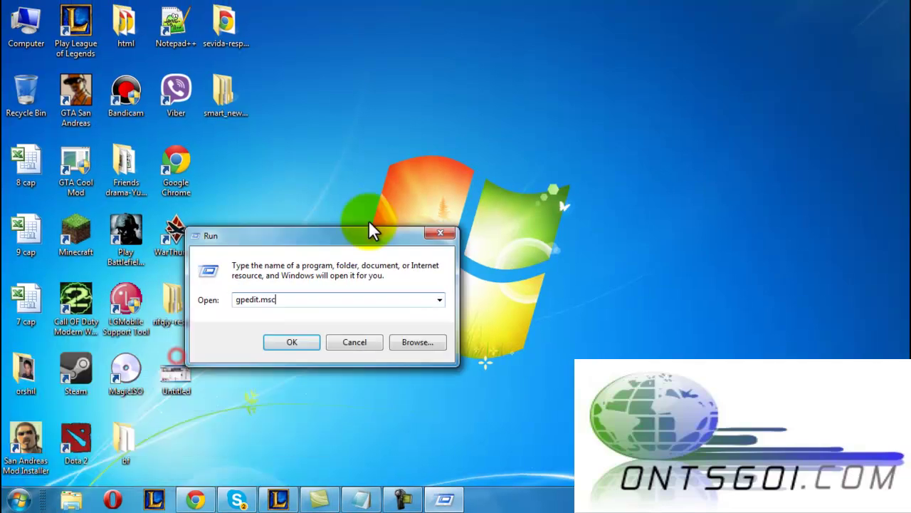
pyautogui.moveTo(372, 229); pyautogui.dragTo(434, 124)
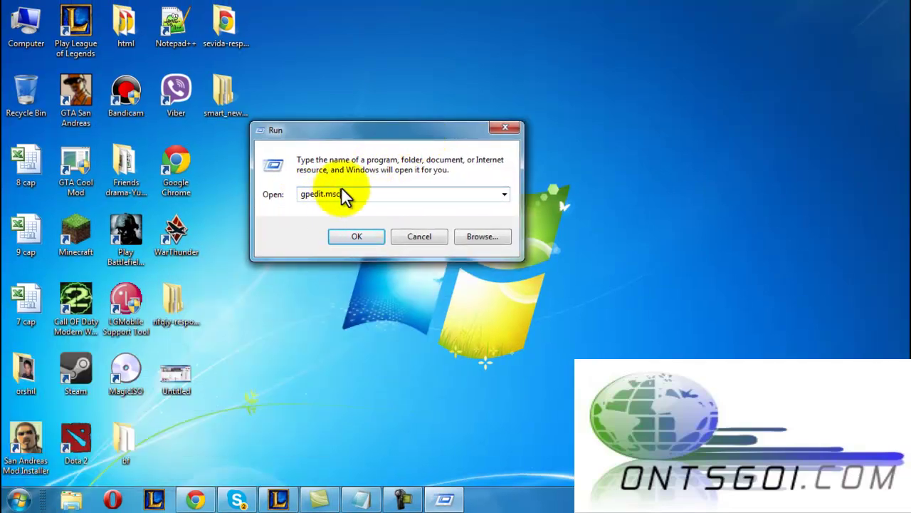
pyautogui.click(366, 240)
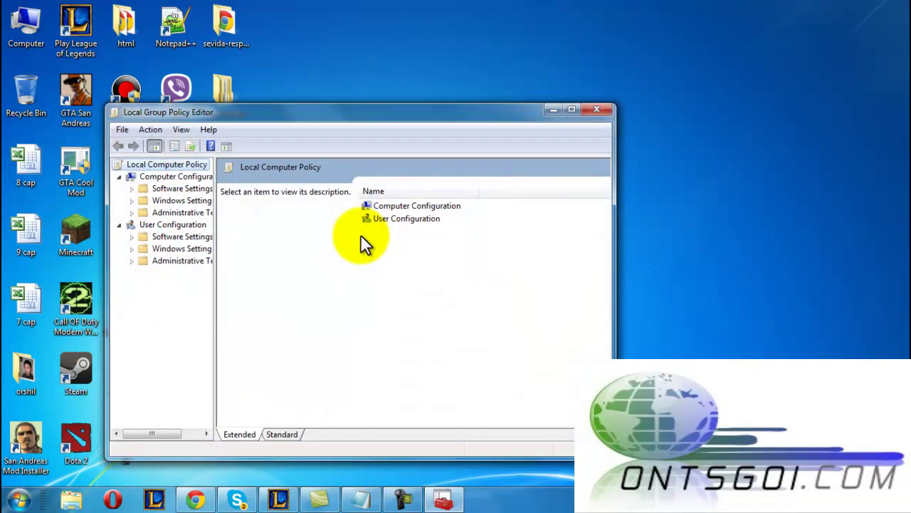
pyautogui.click(572, 109)
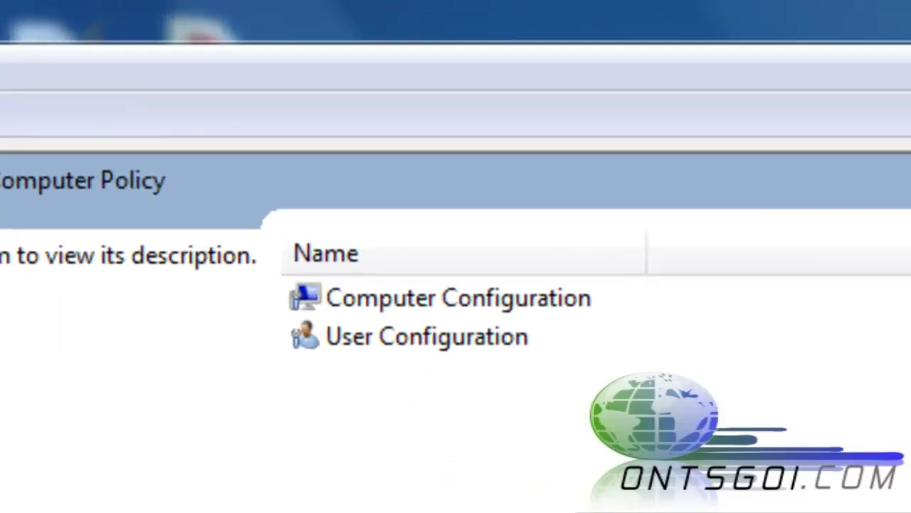
# - Open the QoS Packet Scheduler folder under Computer Configuration, Administrative Templates, Network
pyautogui.doubleClick(331, 128)
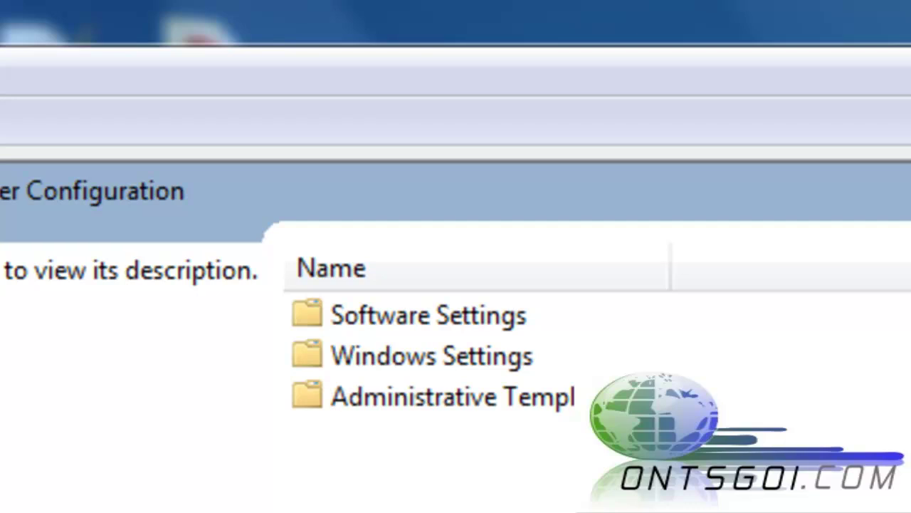
pyautogui.doubleClick(452, 397)
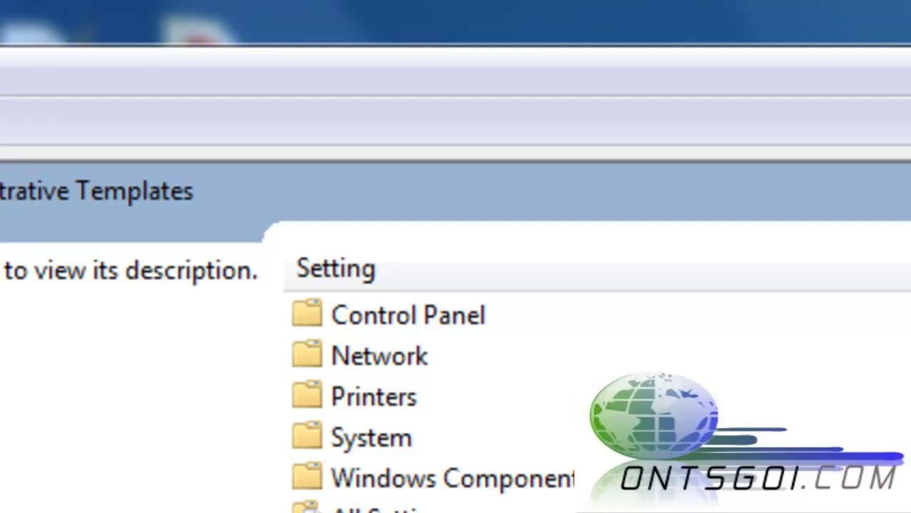
pyautogui.doubleClick(379, 355)
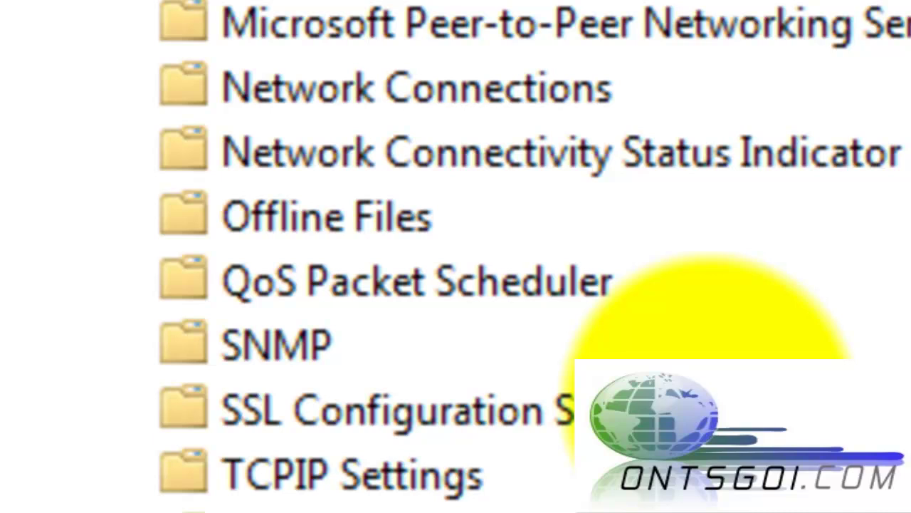
pyautogui.click(705, 295)
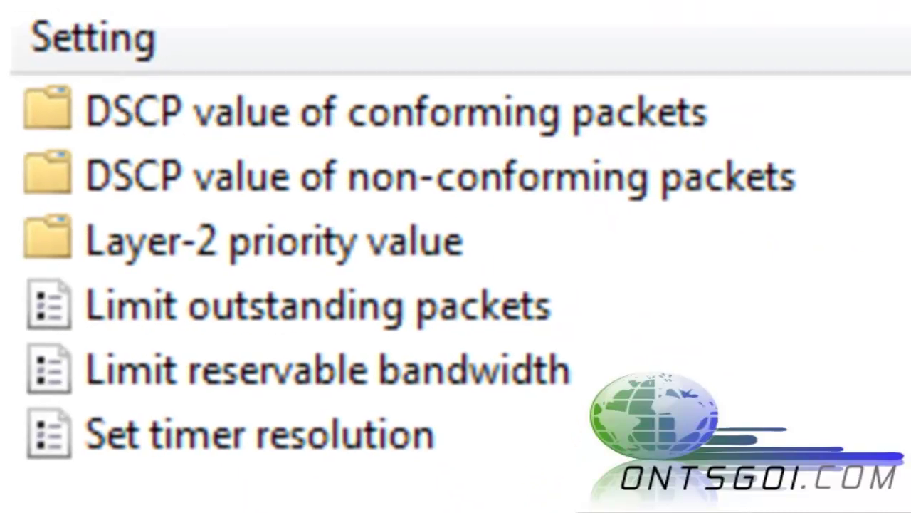
# - Open the "Limit reservable bandwidth" policy in a maximized window and set its bandwidth limit to 0 %
pyautogui.click(327, 370)
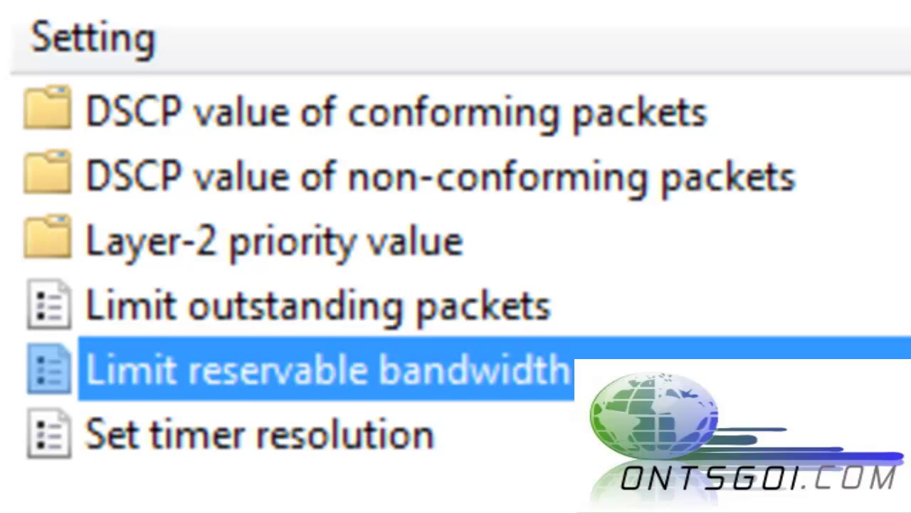
pyautogui.doubleClick(328, 370)
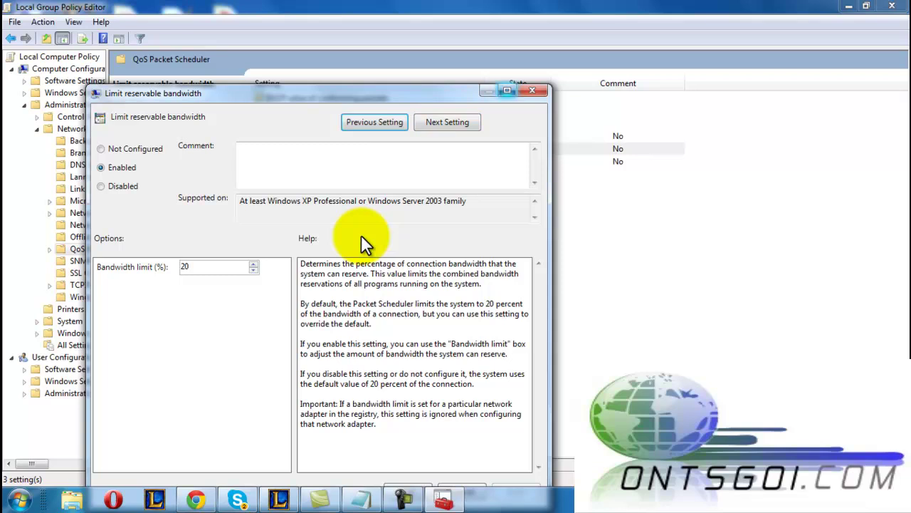
pyautogui.click(507, 90)
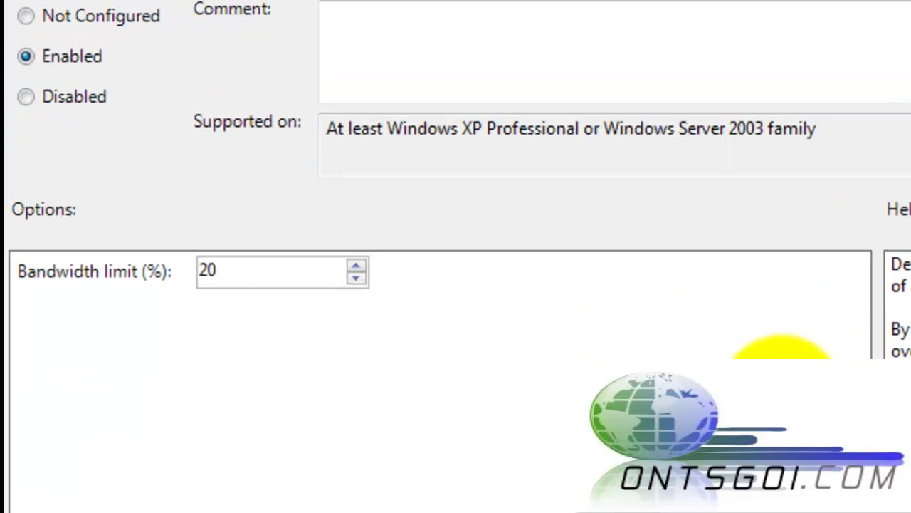
pyautogui.hotkey('ctrl', 'a')
pyautogui.press('BackSpace')
pyautogui.write('0')
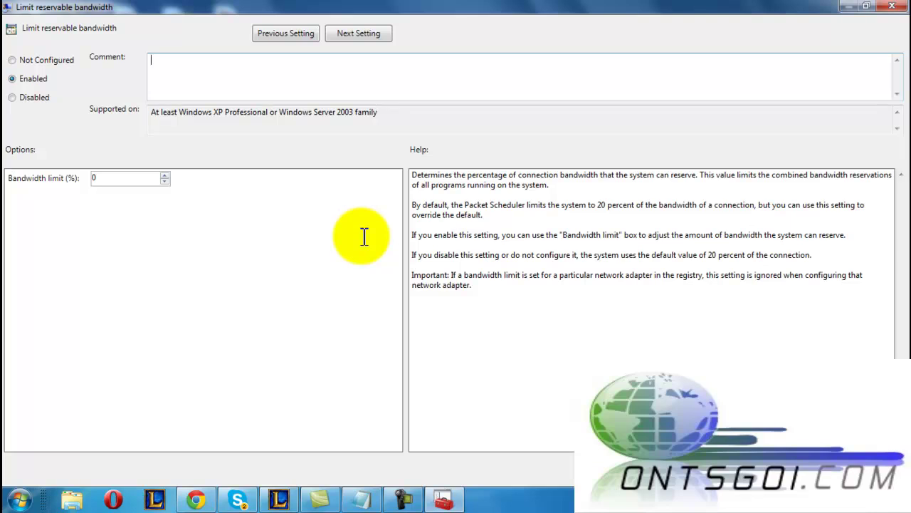
# - Enter "Ter 20% baisniig 0 bolgono" as the comment of the bandwidth policy
pyautogui.write('Ter ')
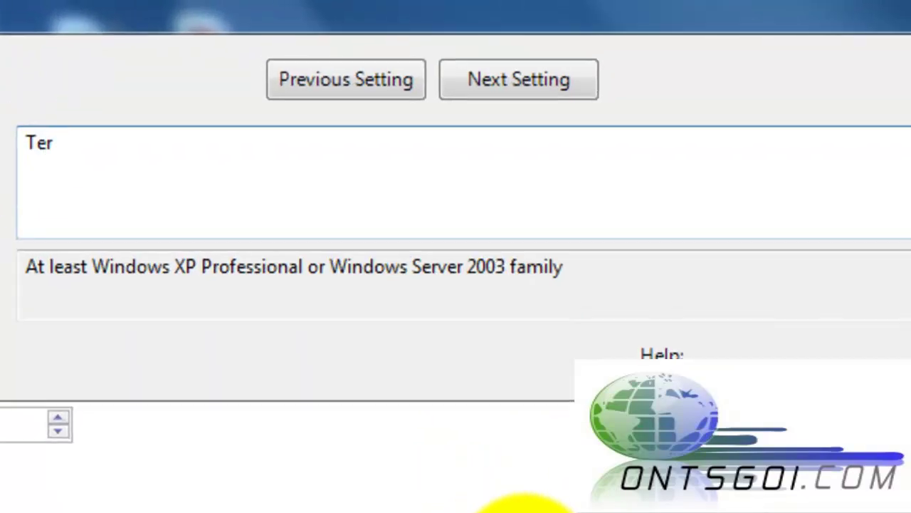
pyautogui.write('20$')
pyautogui.press('BackSpace')
pyautogui.write('% ')
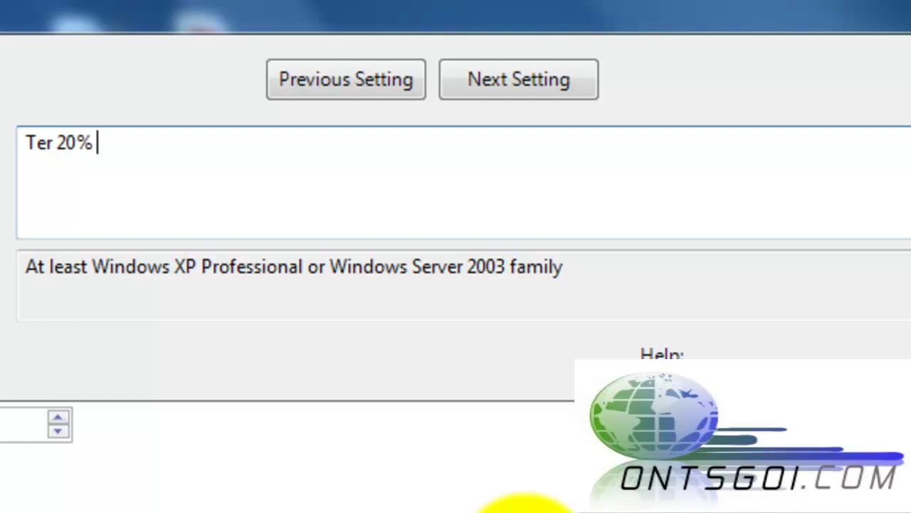
pyautogui.write('baisniig 0')
pyautogui.write(' bolgono')
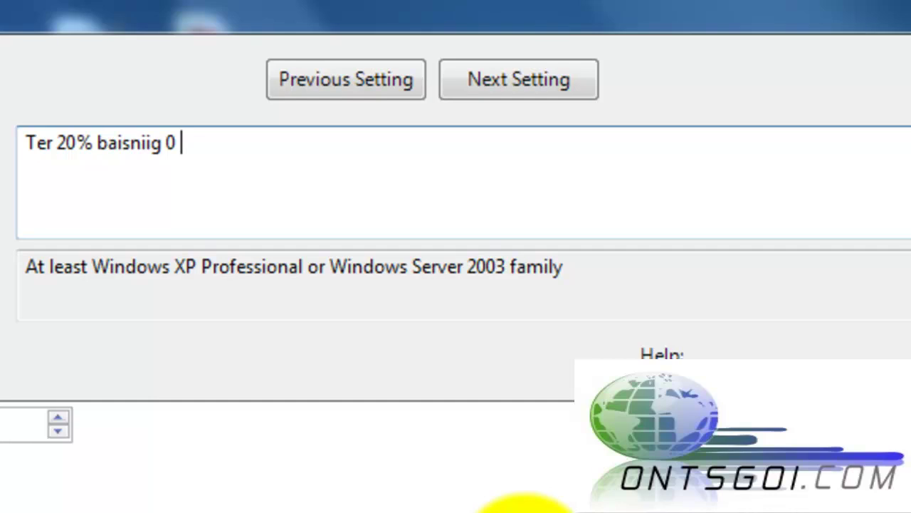
# - Append "!!!!!!!!!!! tgeed l boloo." to the bandwidth policy's comment and save the policy settings
pyautogui.write('!!!!!!!!!!!')
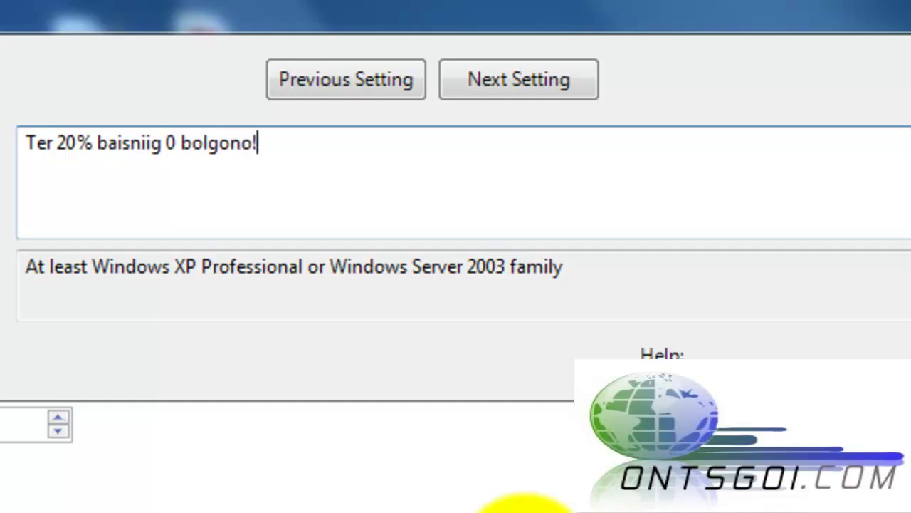
pyautogui.write(' tgeed l boloo.')
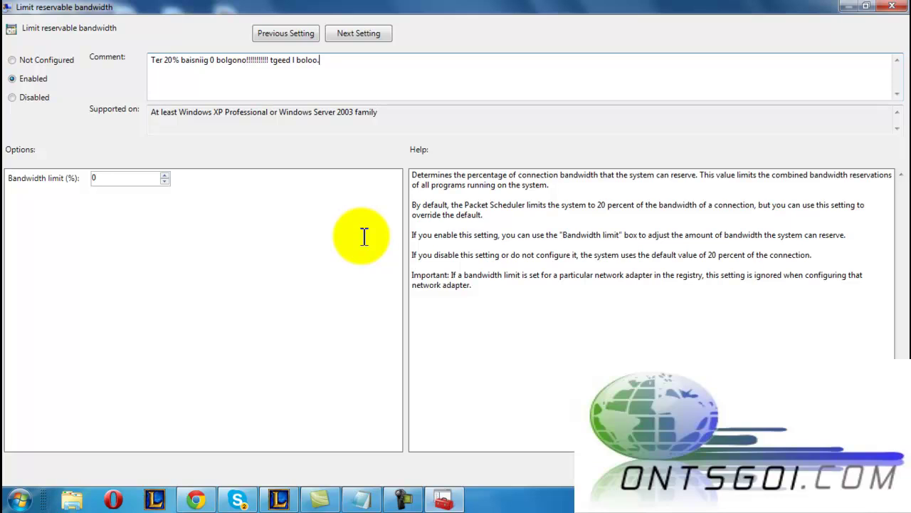
pyautogui.press('Tab')
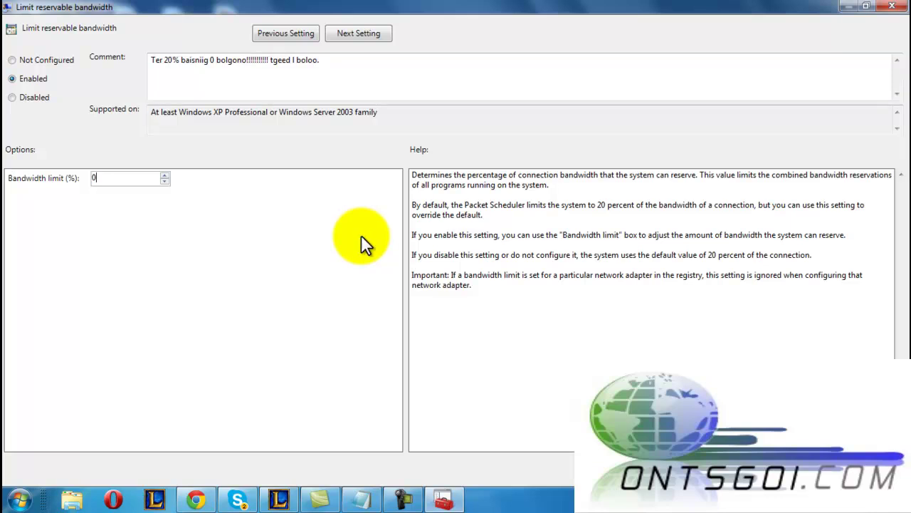
pyautogui.press('Tab')
pyautogui.press('Return')
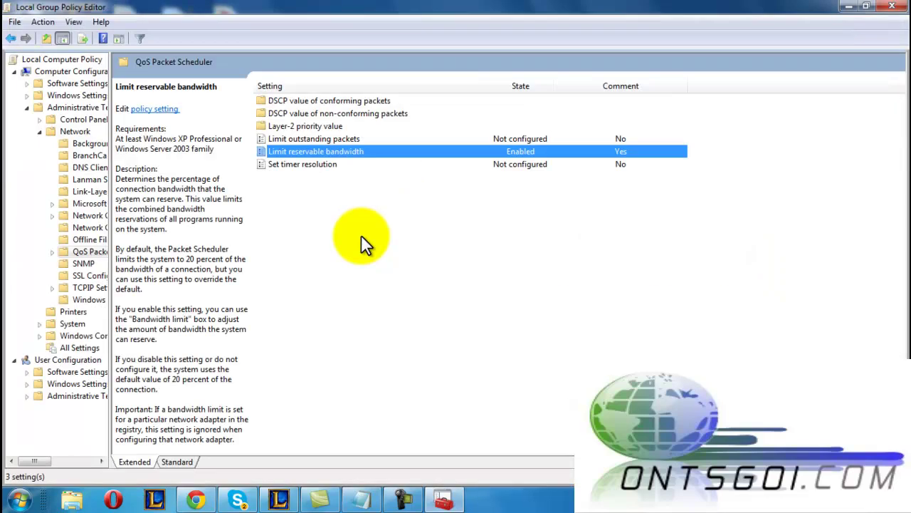
pyautogui.click(361, 234)
pyautogui.rightClick(514, 273)
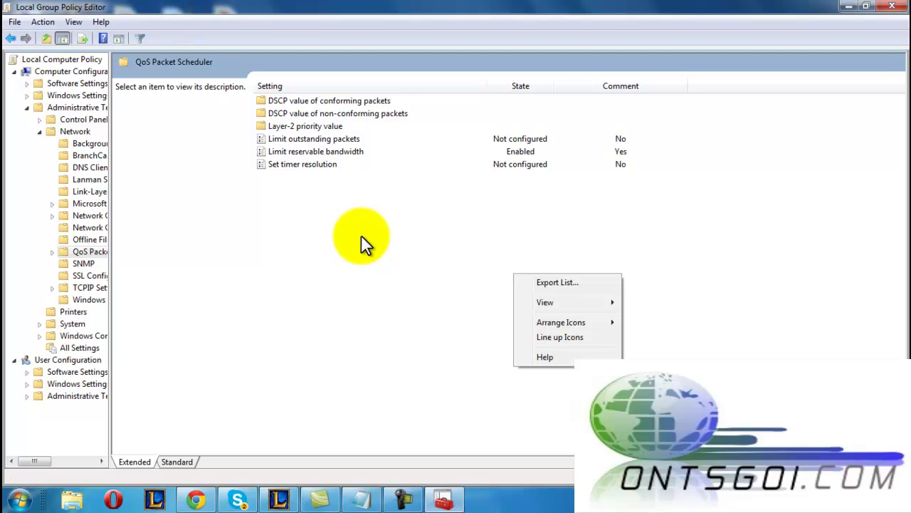
pyautogui.click(361, 234)
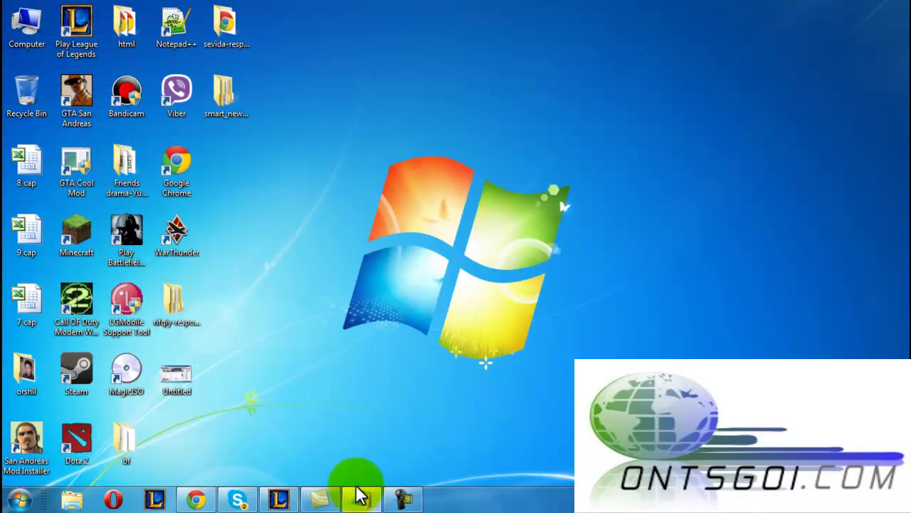
# - Switch to the Notepad note and add the closing lines "Зиак хичээл дууслаа.", "Бэлтгэсэн" and "ОНЦГОЙ" below the existing text
pyautogui.click(360, 501)
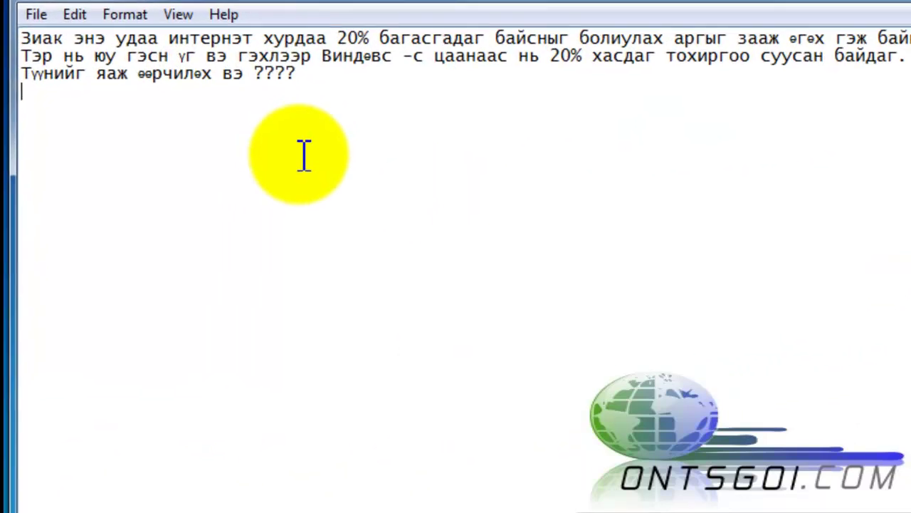
pyautogui.write('З')
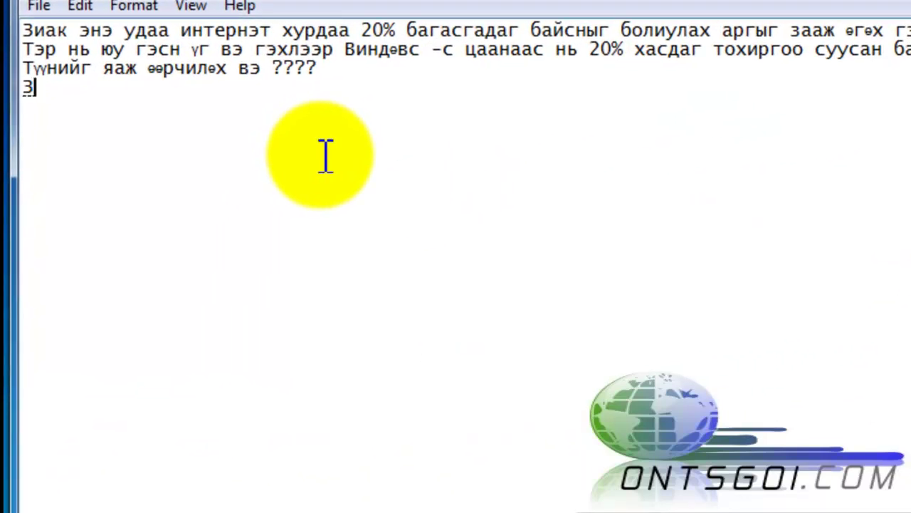
pyautogui.write('иак хичээл ')
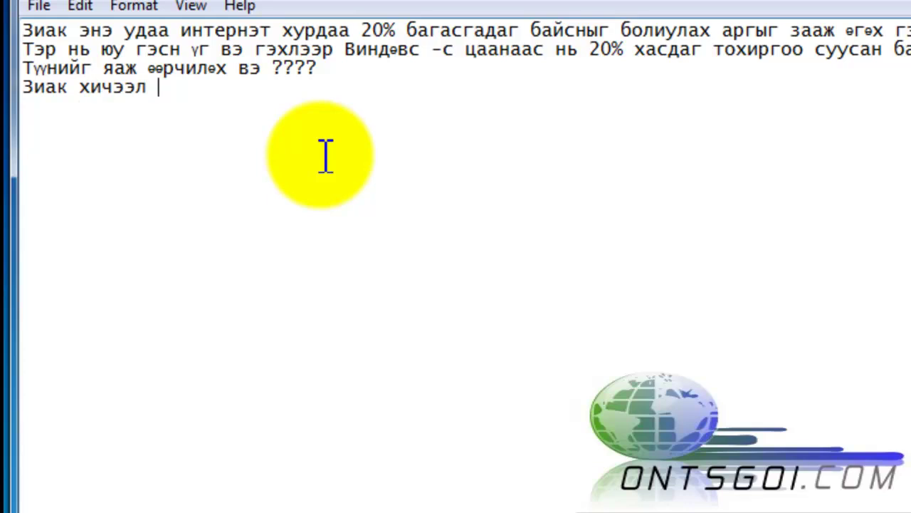
pyautogui.write('дууслаа.')
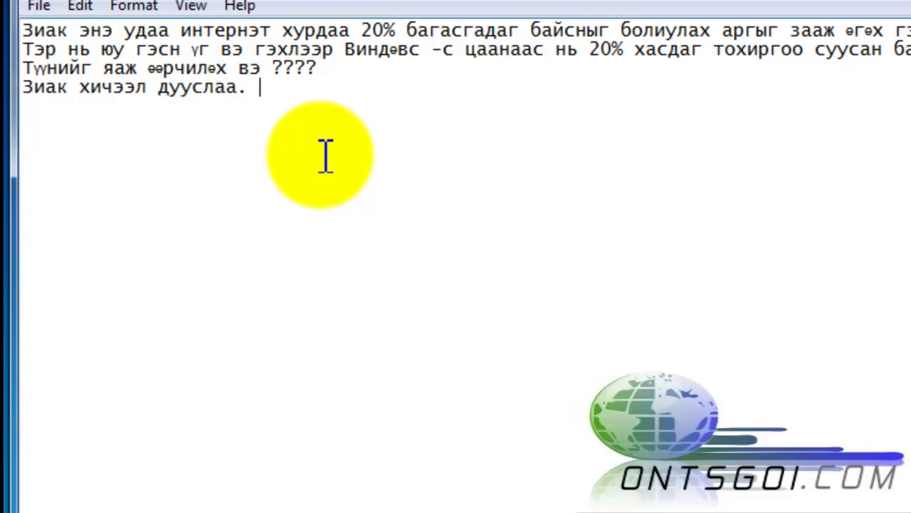
pyautogui.press('Return')
pyautogui.write('Бэлтгэсэн ')
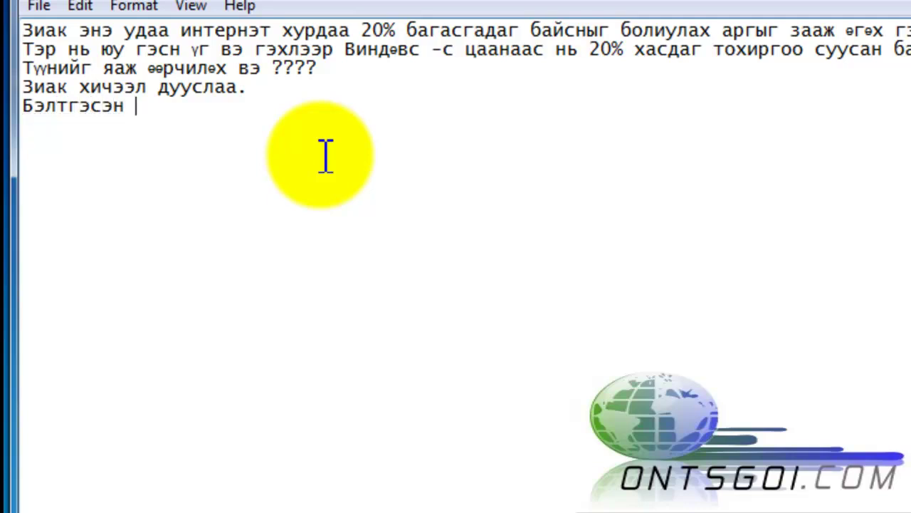
pyautogui.write('ОНЦГОЙ')
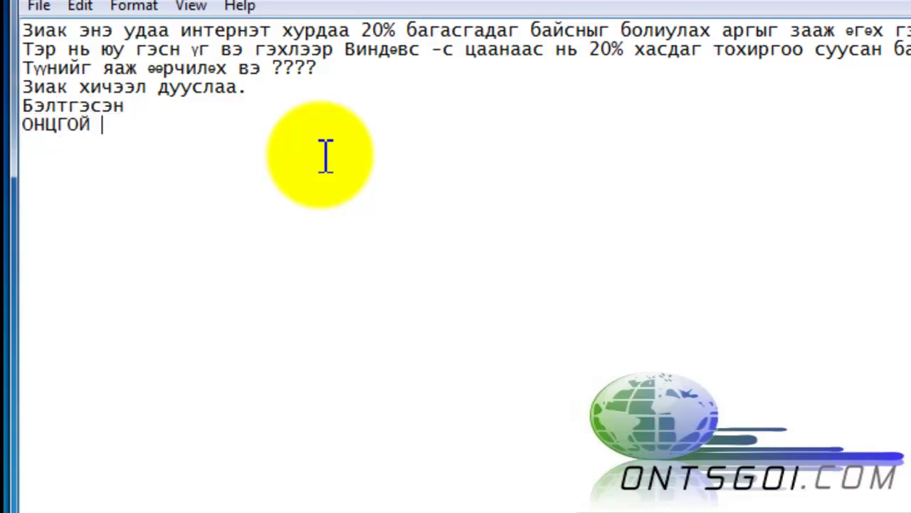